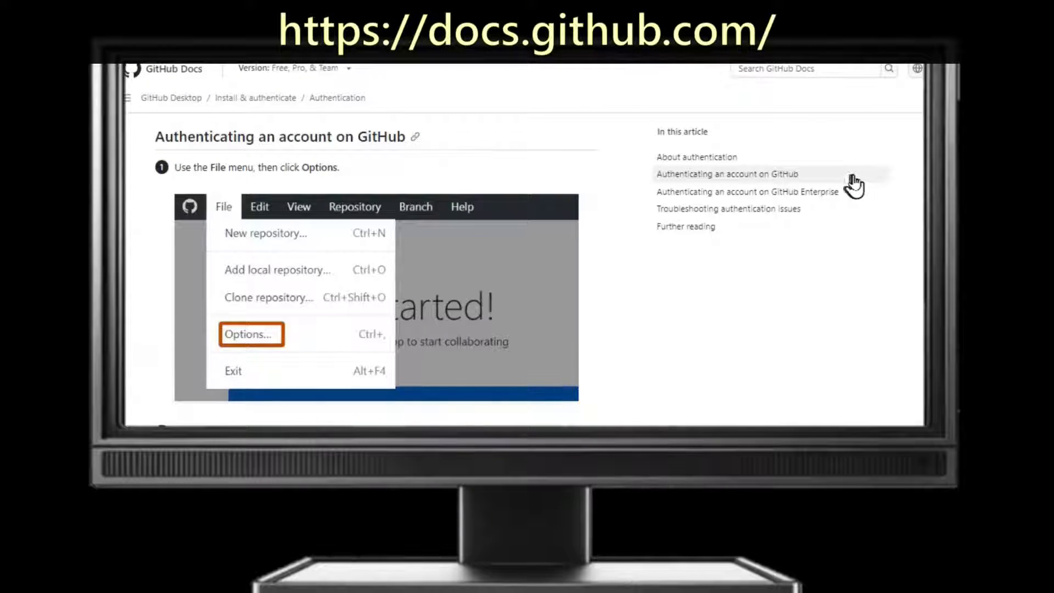
Read the GitHub Docs pages on authenticating an account in GitHub Desktop and accessing GitHub with two-factor authentication
middle_click(897, 181)
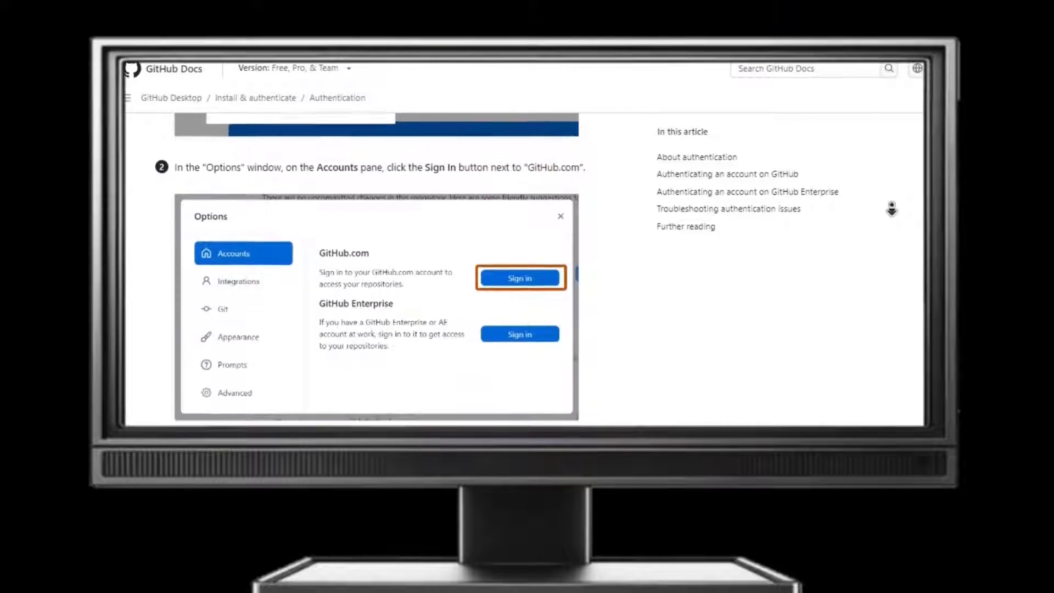
left_click(891, 209)
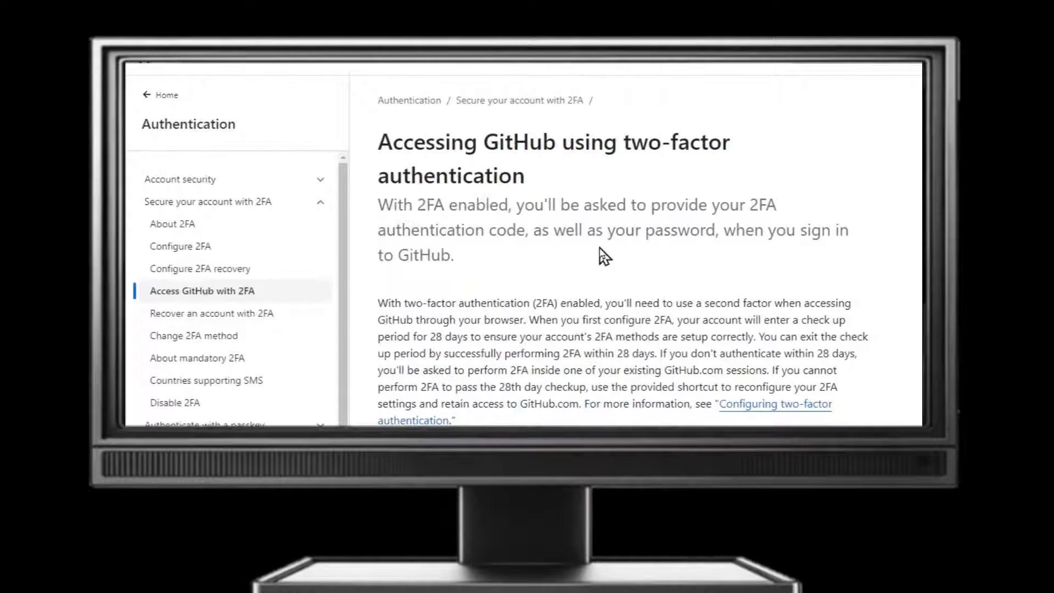
mouse_move(741, 407)
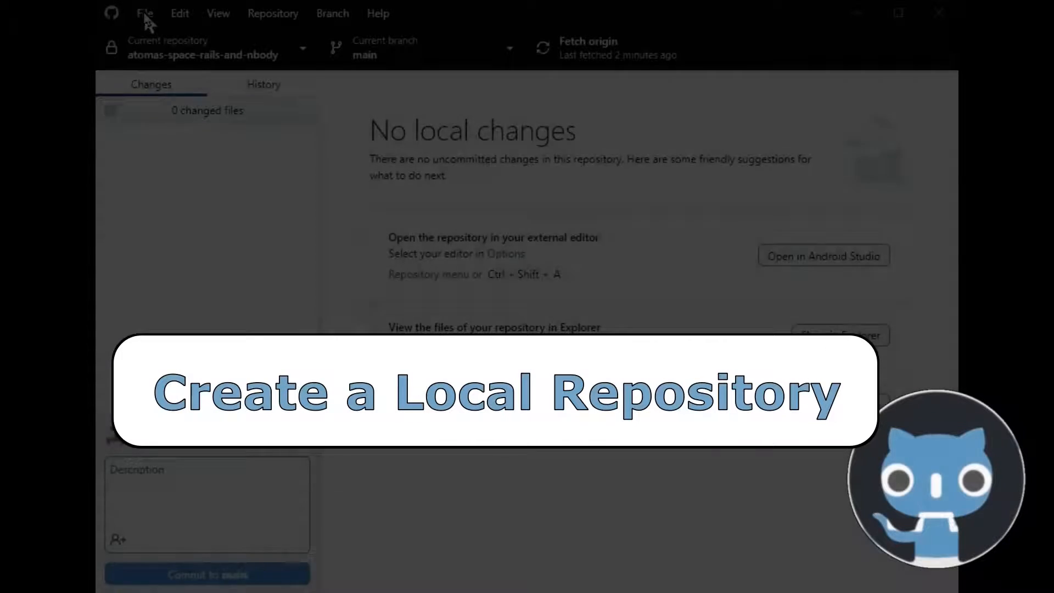
In GitHub Desktop, start adding a local repository and choose the Platformer2DInAction folder in Documents as its path
left_click(144, 13)
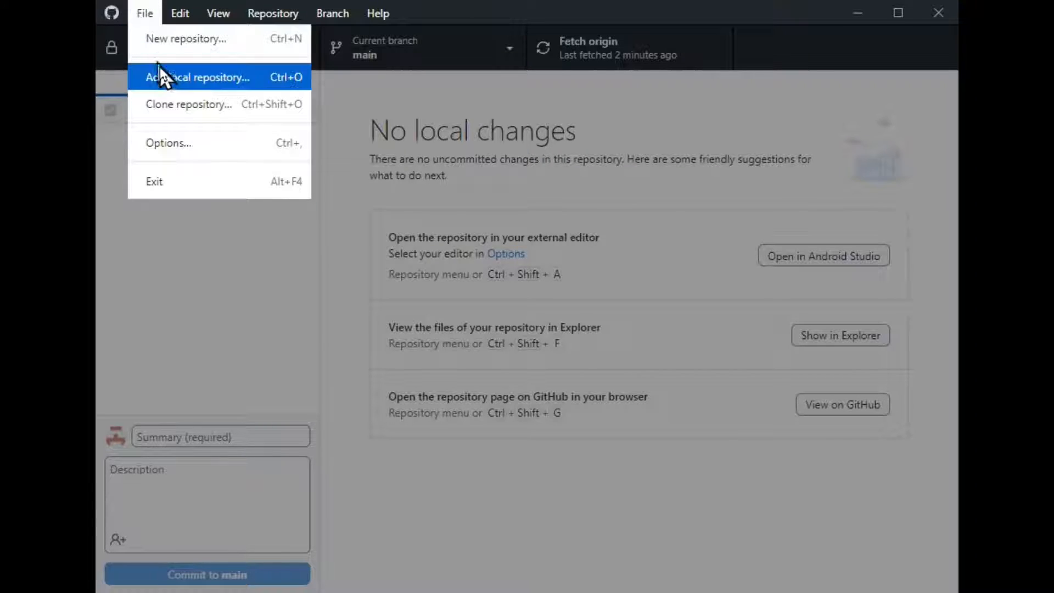
left_click(172, 77)
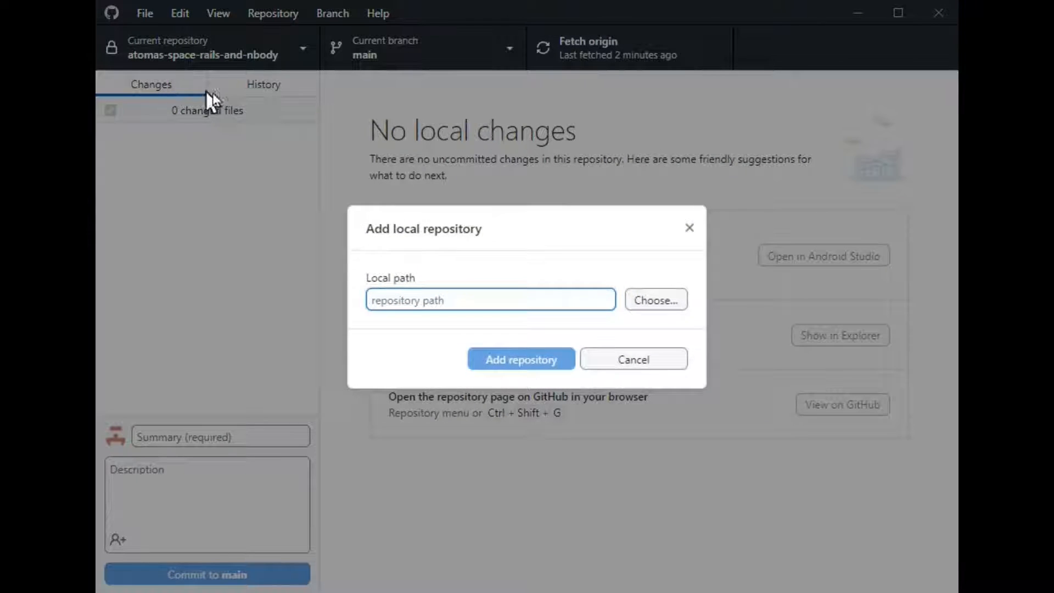
left_click(660, 302)
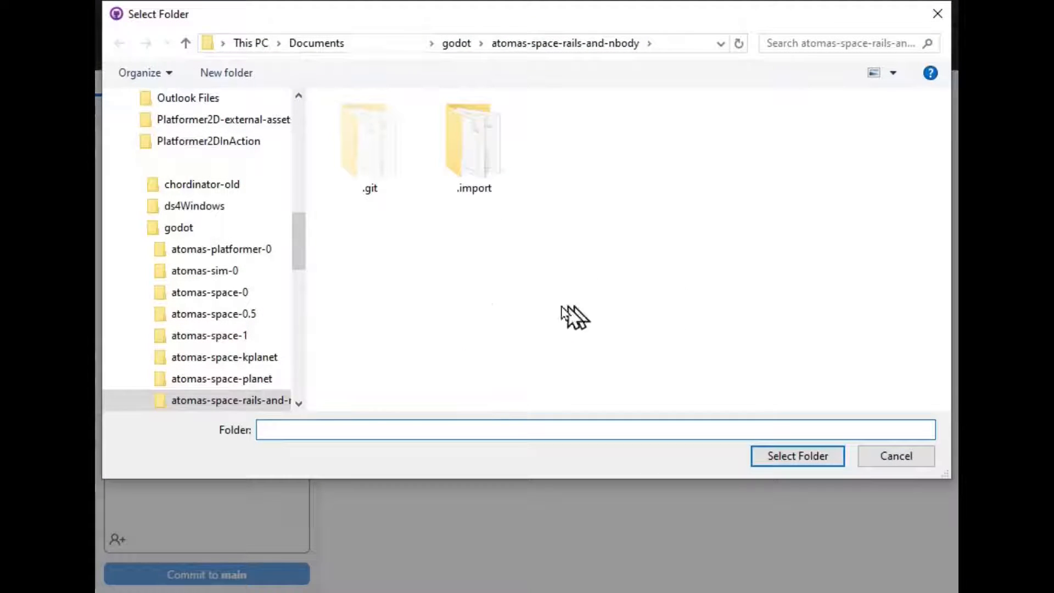
left_click(240, 141)
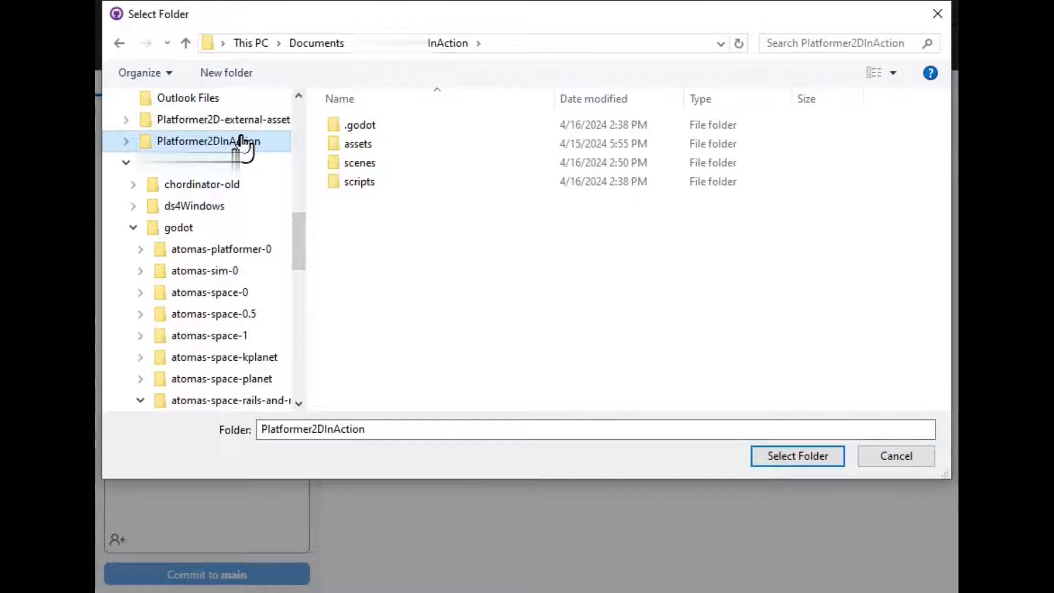
left_click(785, 461)
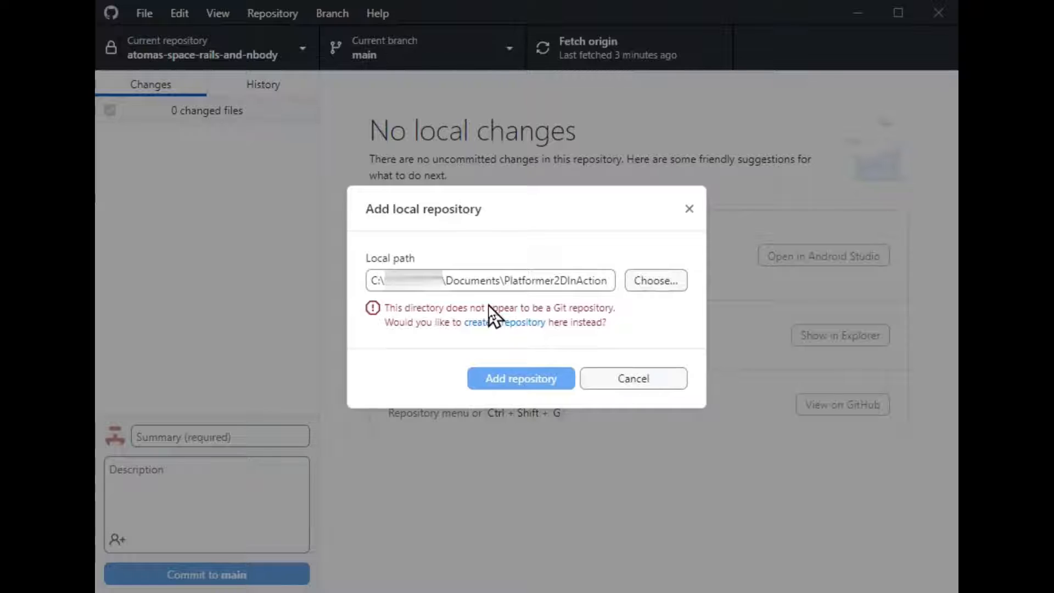
Create a new repository in the Platformer2DInAction folder with the Godot Git ignore template and no license
left_click(497, 328)
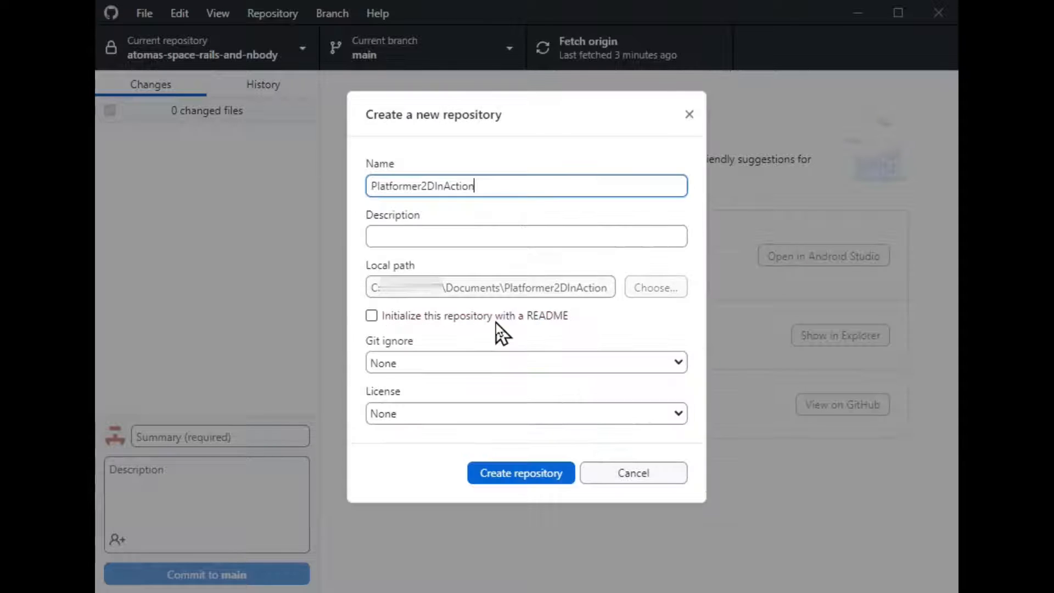
left_click(679, 364)
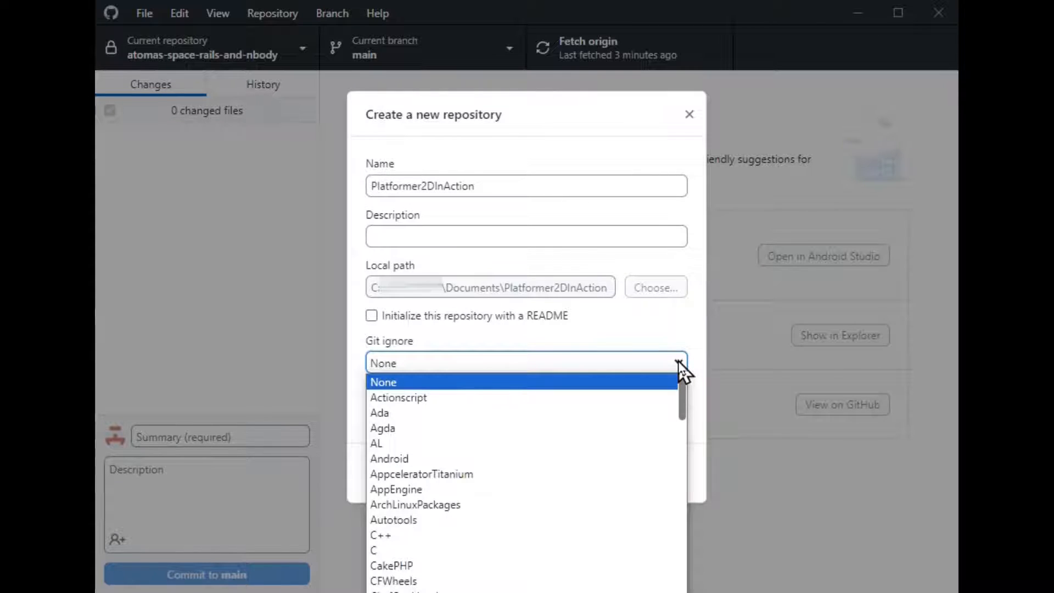
left_click(679, 363)
left_click(676, 365)
left_click_drag(682, 406, 656, 489)
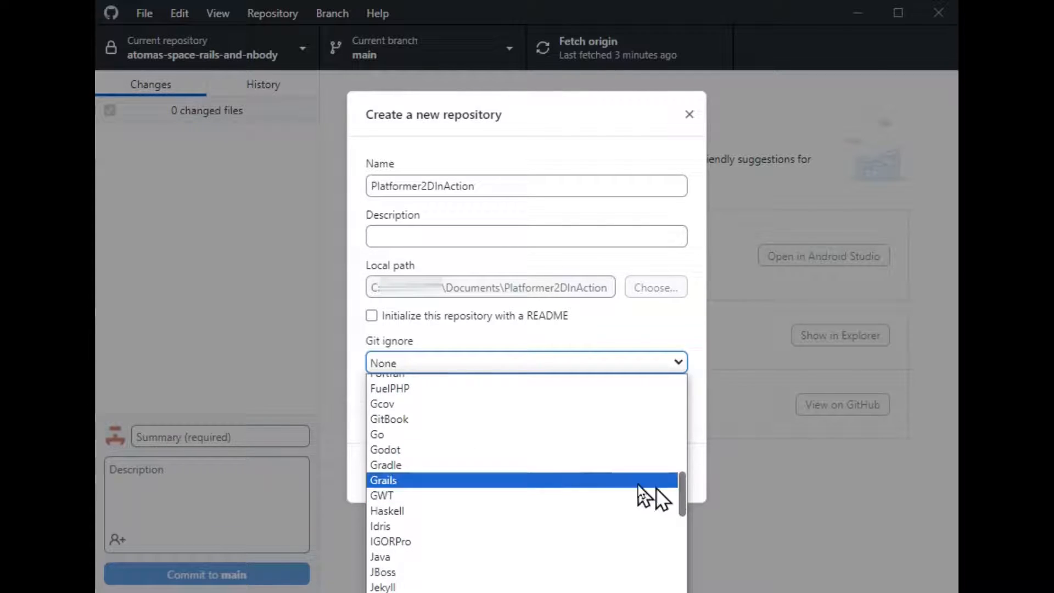
left_click(454, 460)
key("Tab")
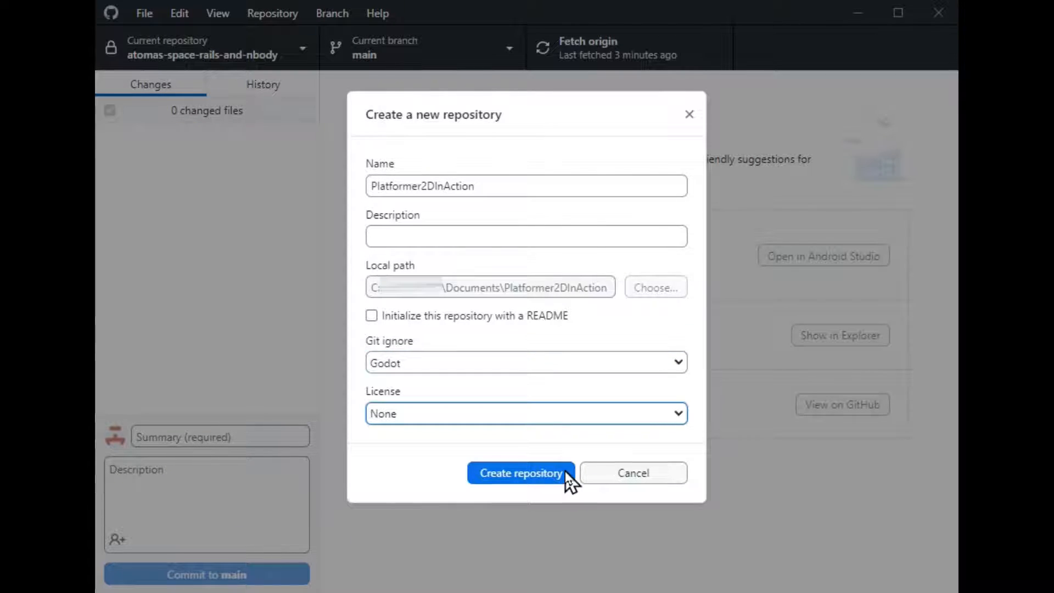
left_click(530, 475)
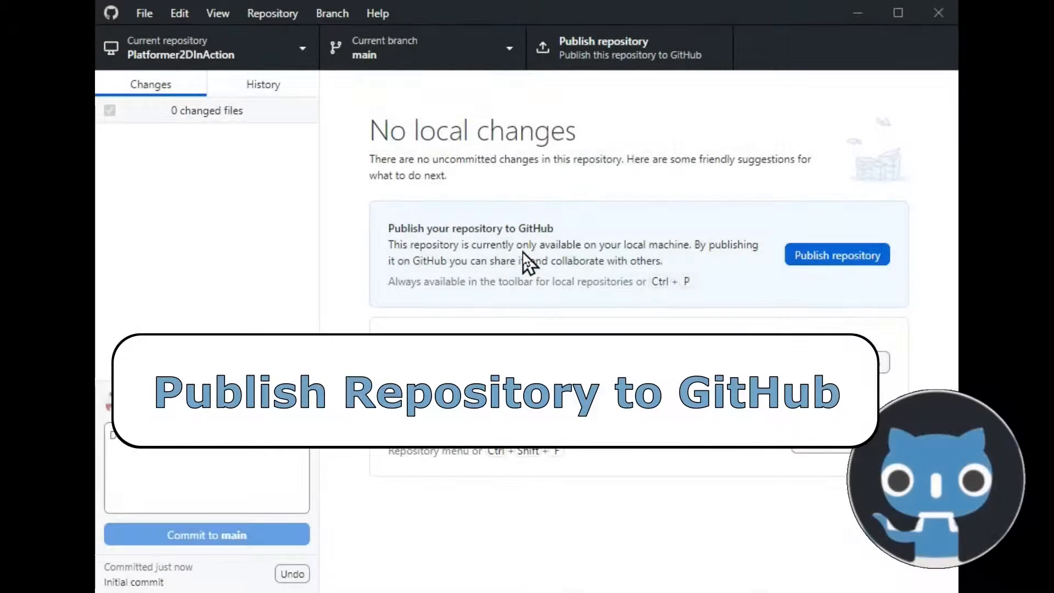
Publish the Platformer2DInAction repository to GitHub.com as private code with the organization left at None
left_click(815, 258)
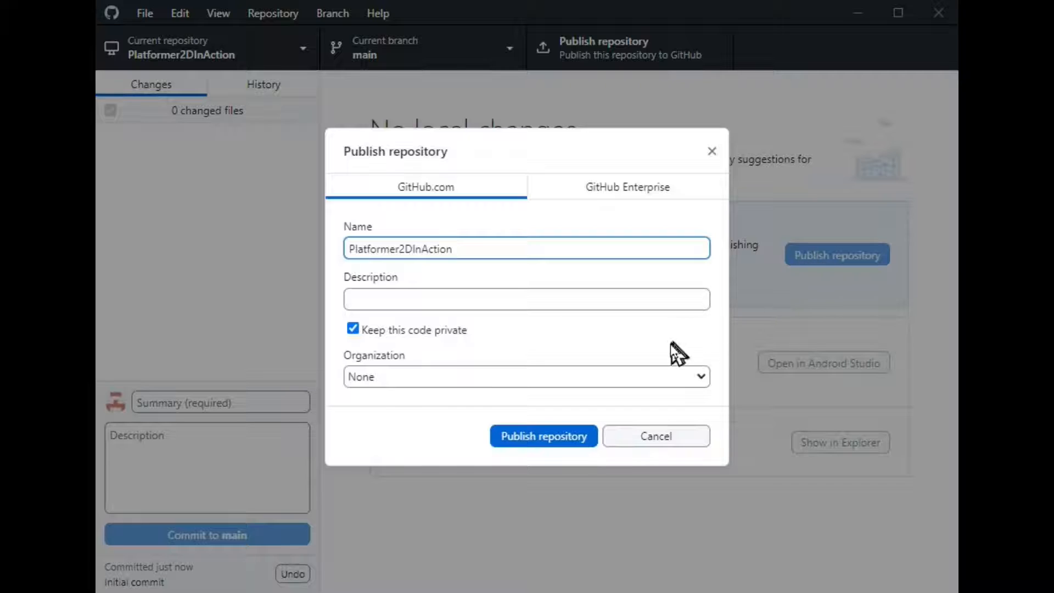
left_click(700, 376)
left_click(700, 378)
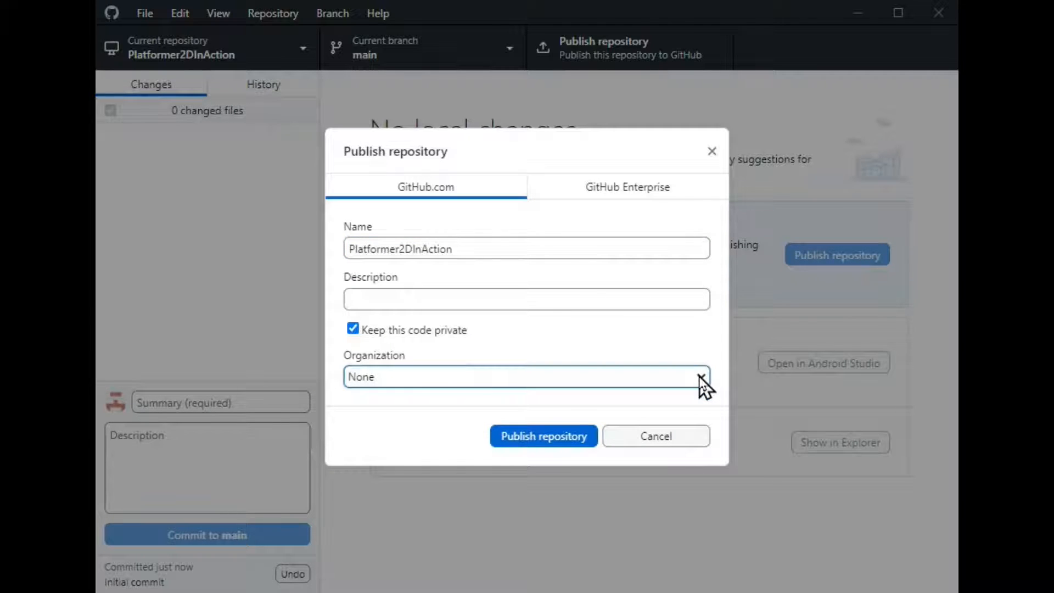
left_click(548, 439)
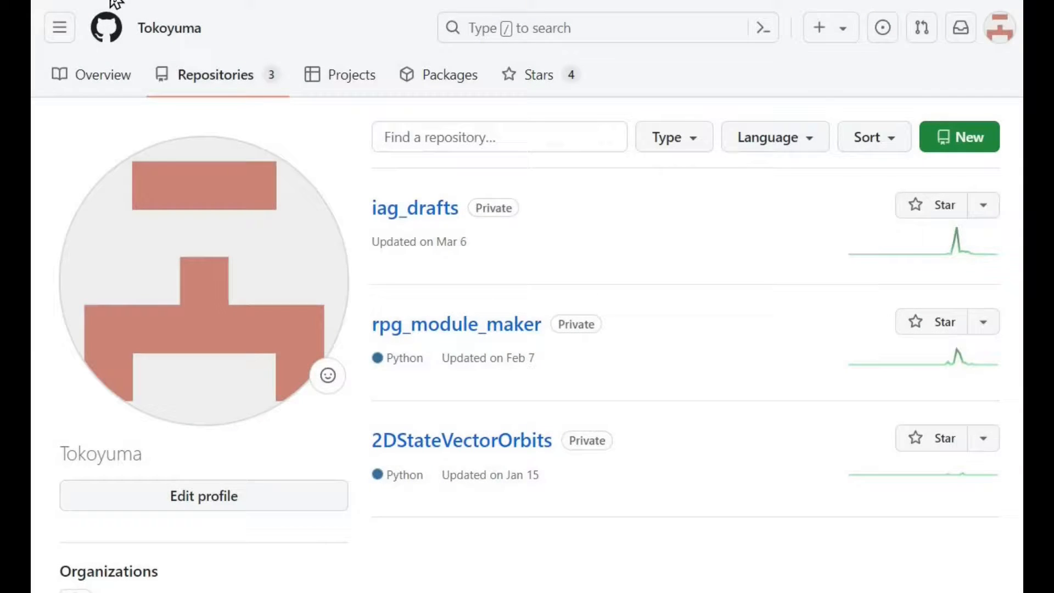
Refresh the repositories list on the GitHub website and open Platformer2DInAction to examine its published files
left_click(111, 1)
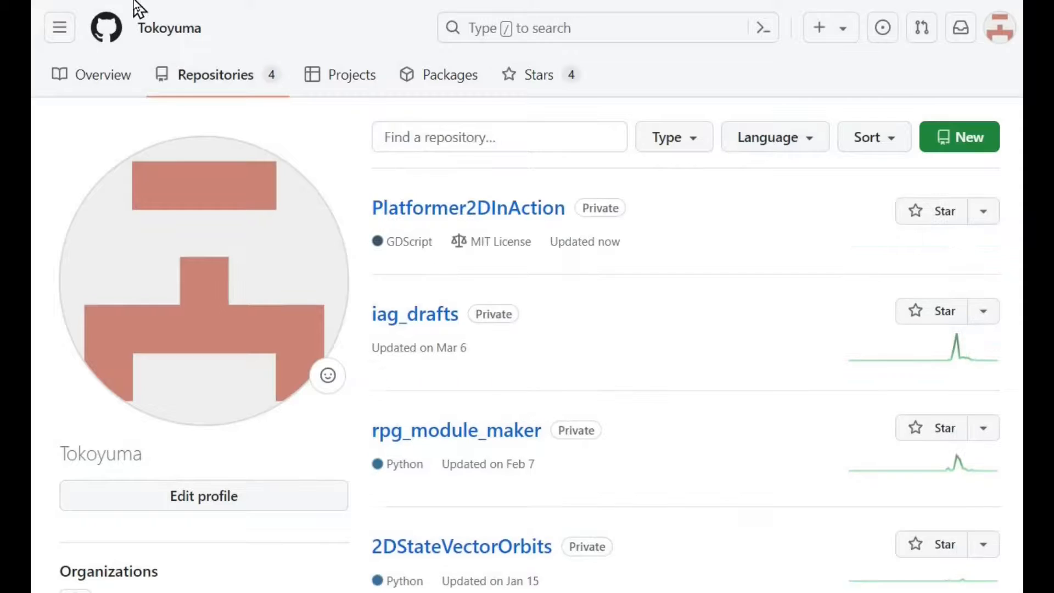
left_click(458, 213)
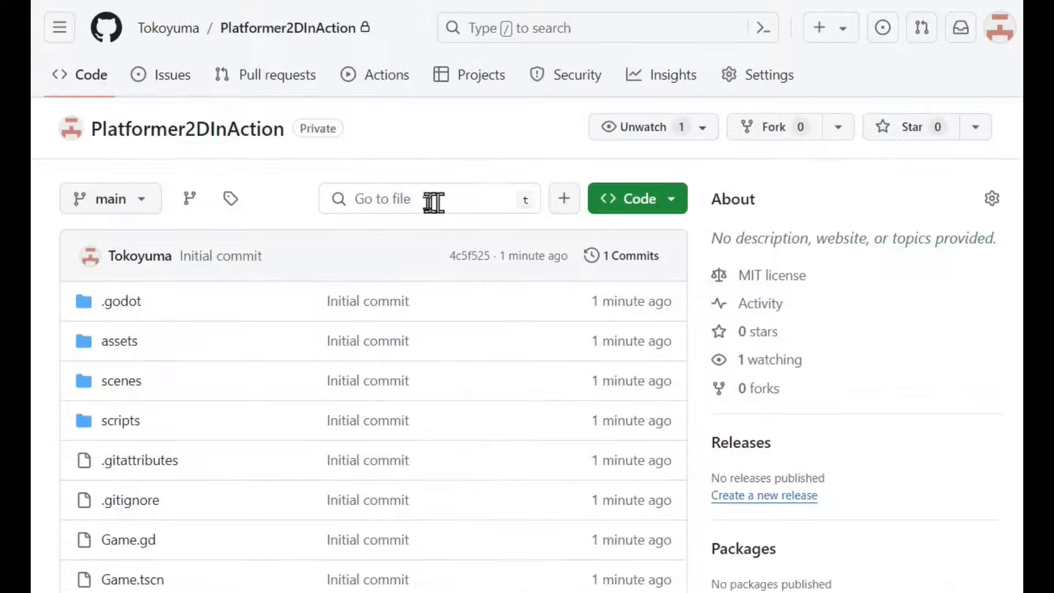
scroll(364, 210, "down", 2)
scroll(364, 210, "down", 3)
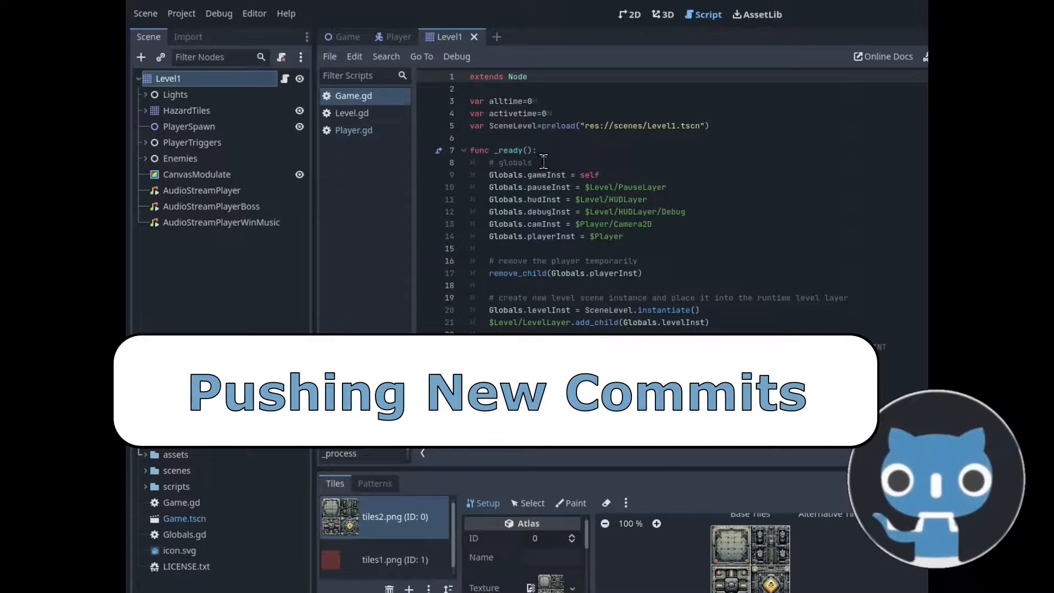
In the Godot script editor, change the "# globals" comment in the _ready function of Game.gd to "# game globals"
left_click(536, 163)
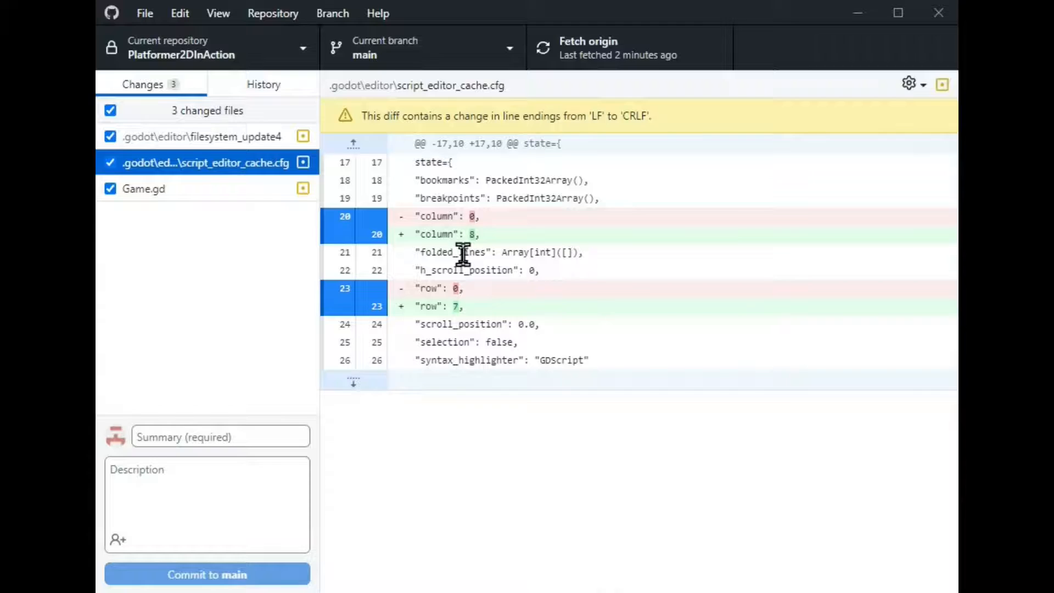
In GitHub Desktop, discard the changes to script_editor_cache.cfg and filesystem_update4, keeping only the Game.gd change
right_click(245, 164)
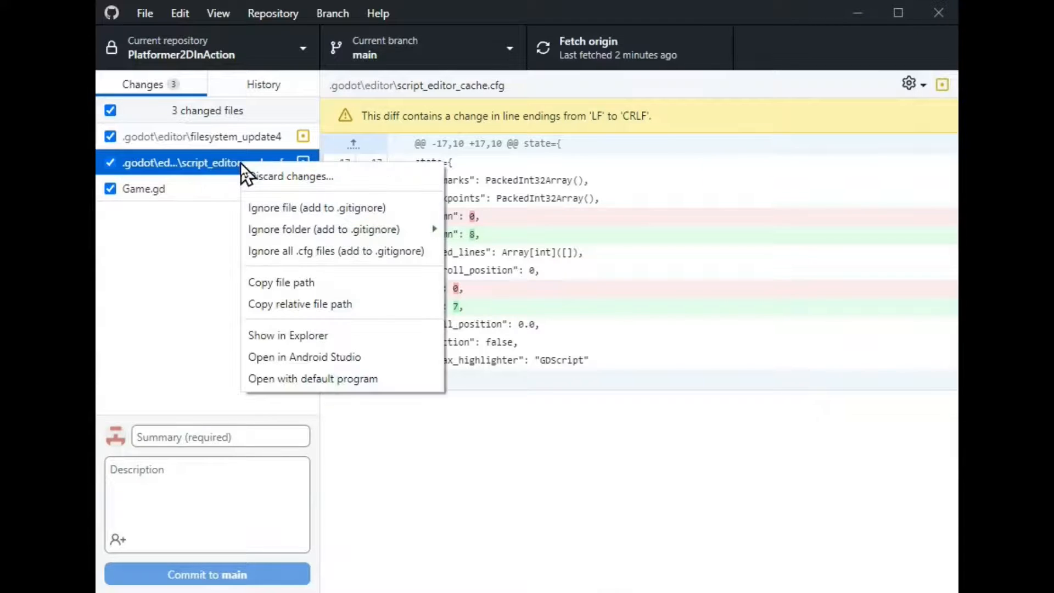
left_click(277, 176)
left_click(522, 387)
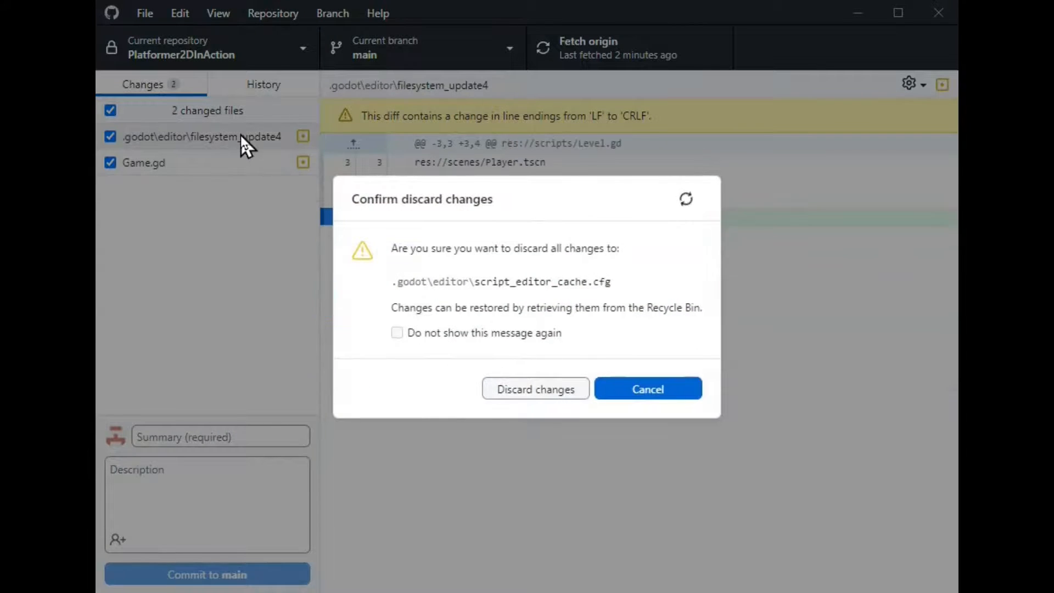
right_click(240, 140)
left_click(244, 149)
left_click(510, 389)
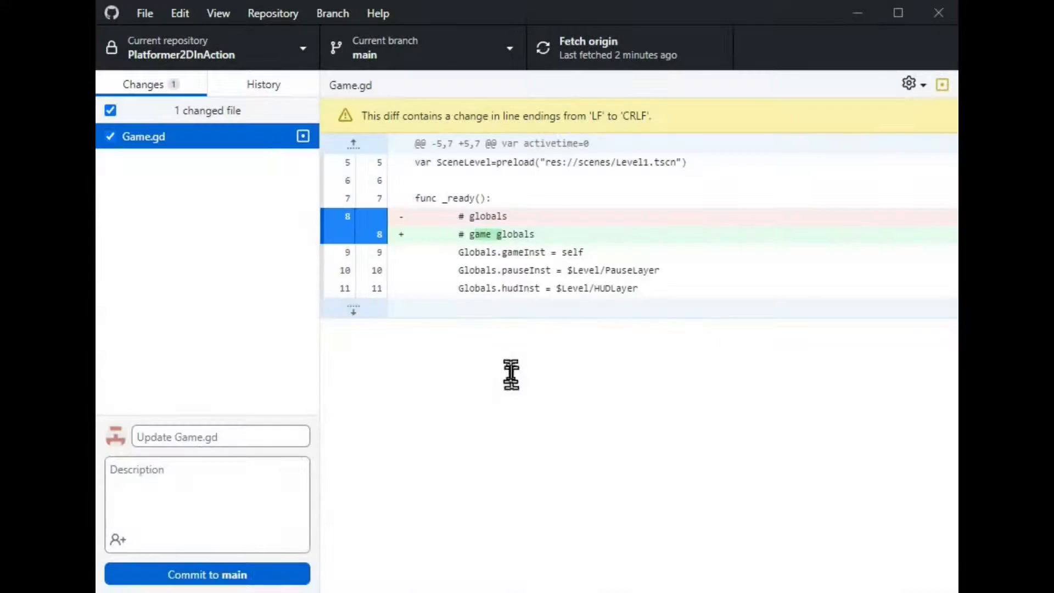
Commit the Game.gd change to main with the default summary "Update Game.gd" and push it to origin
left_click(158, 487)
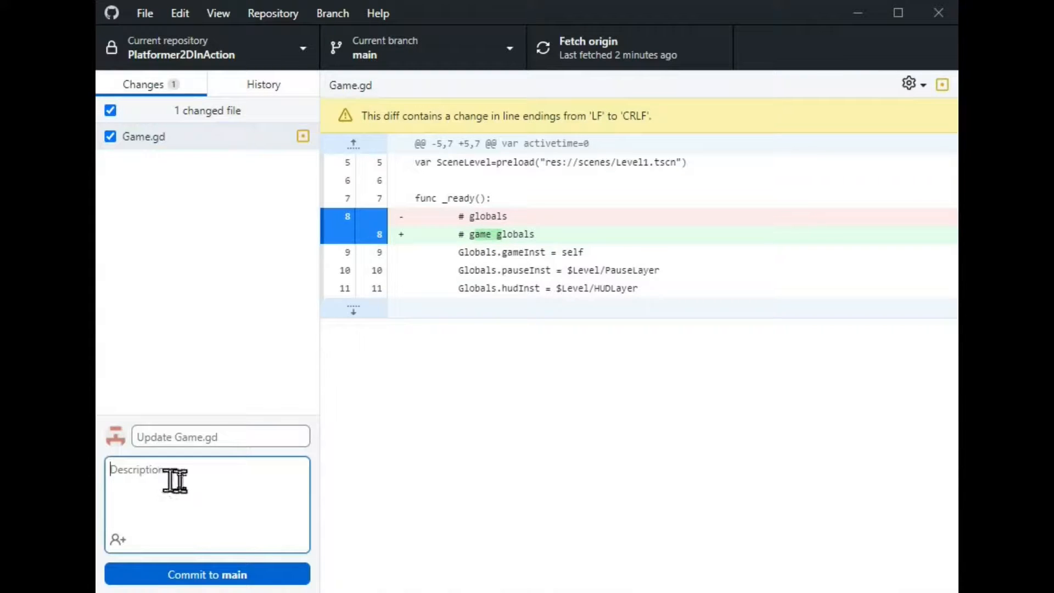
left_click(283, 577)
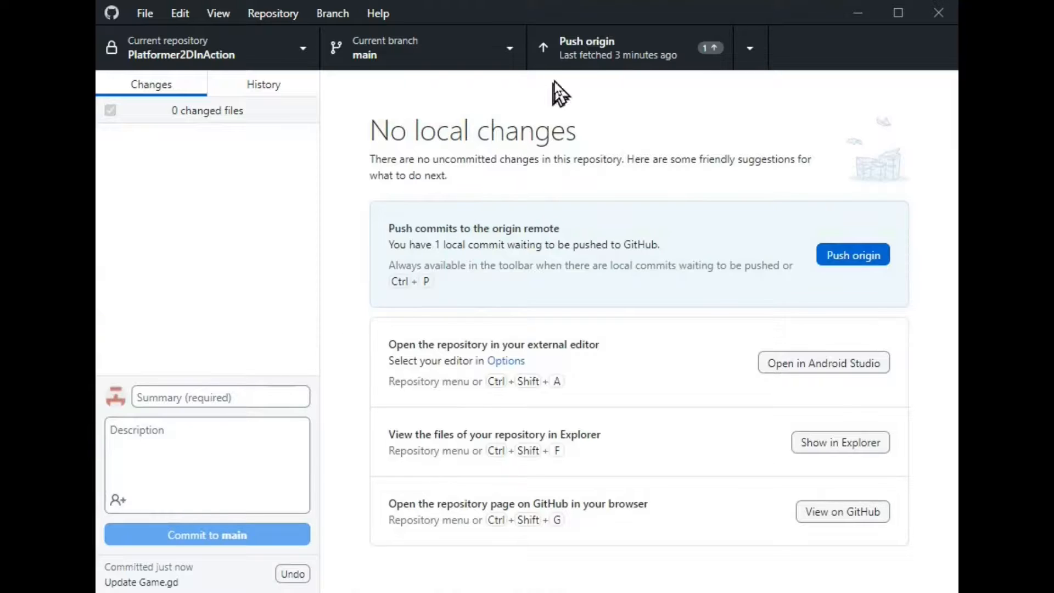
left_click(585, 43)
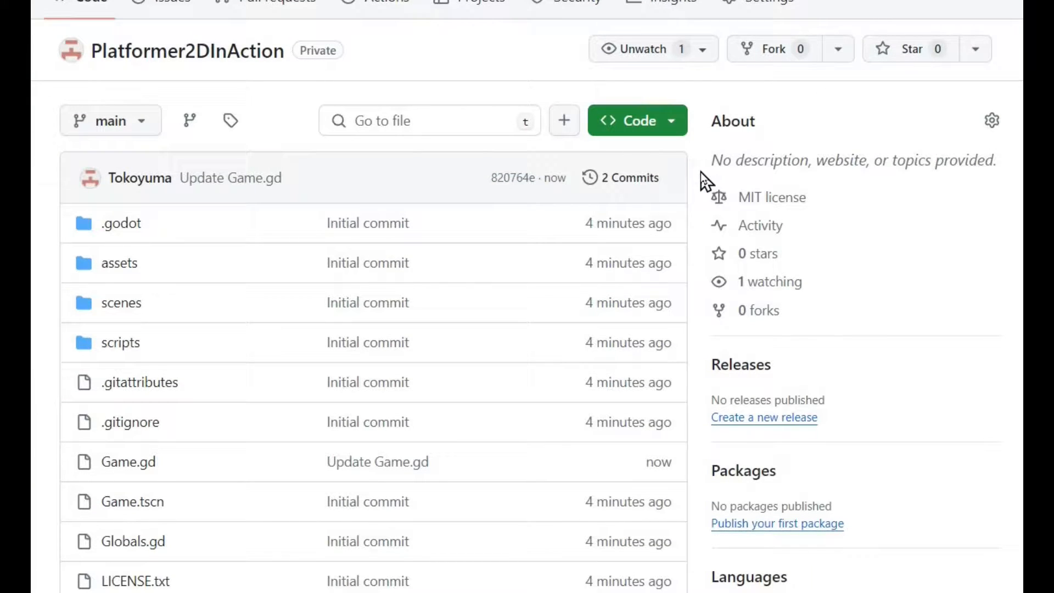
On the GitHub website, open the commit history, copy the latest commit's SHA and examine the Update Game.gd diff
left_click(620, 177)
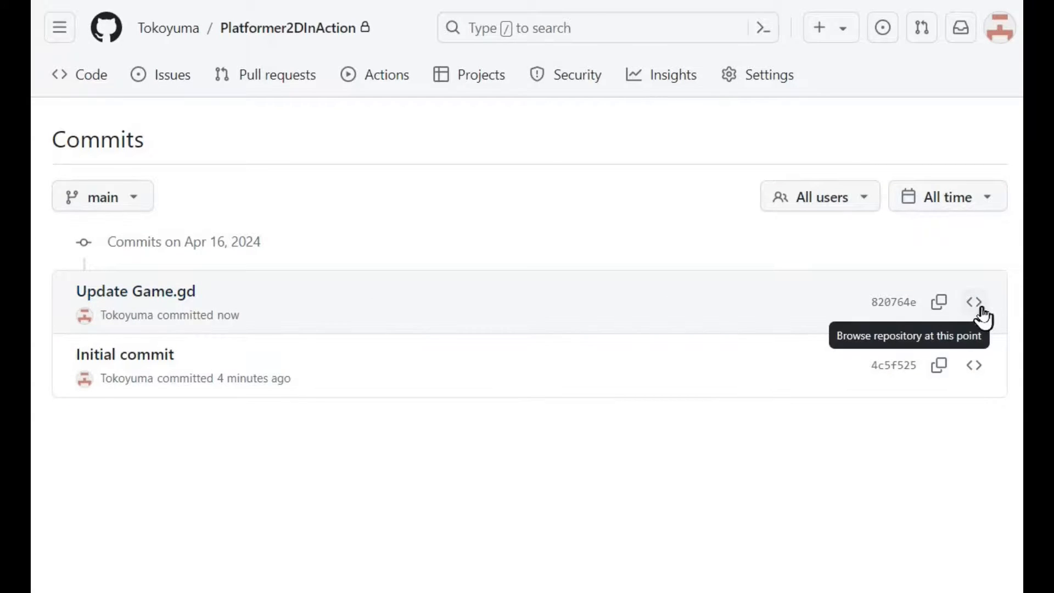
left_click(940, 303)
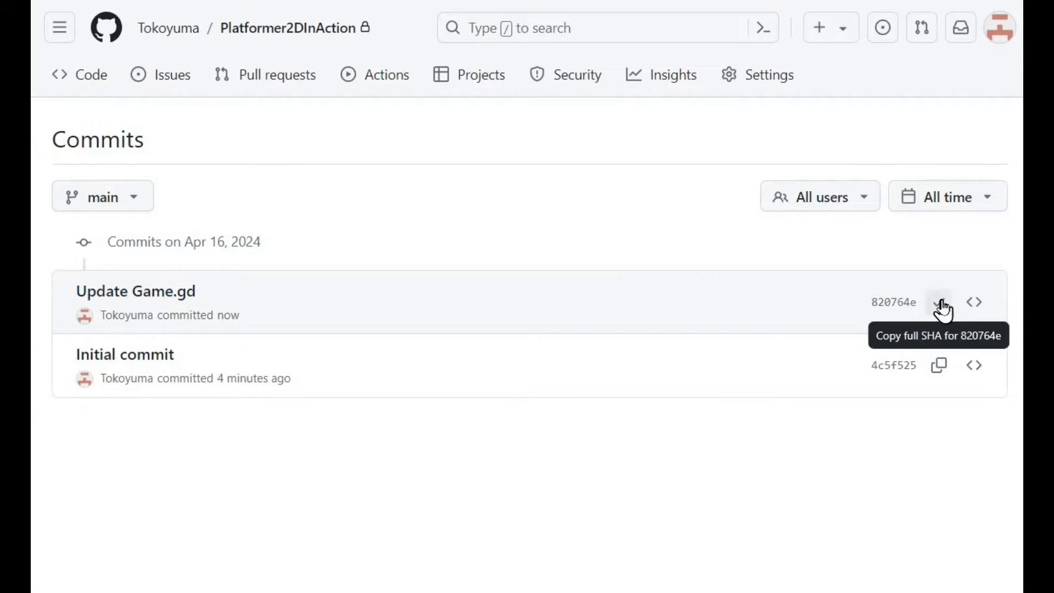
left_click(153, 299)
scroll(273, 412, "down", 3)
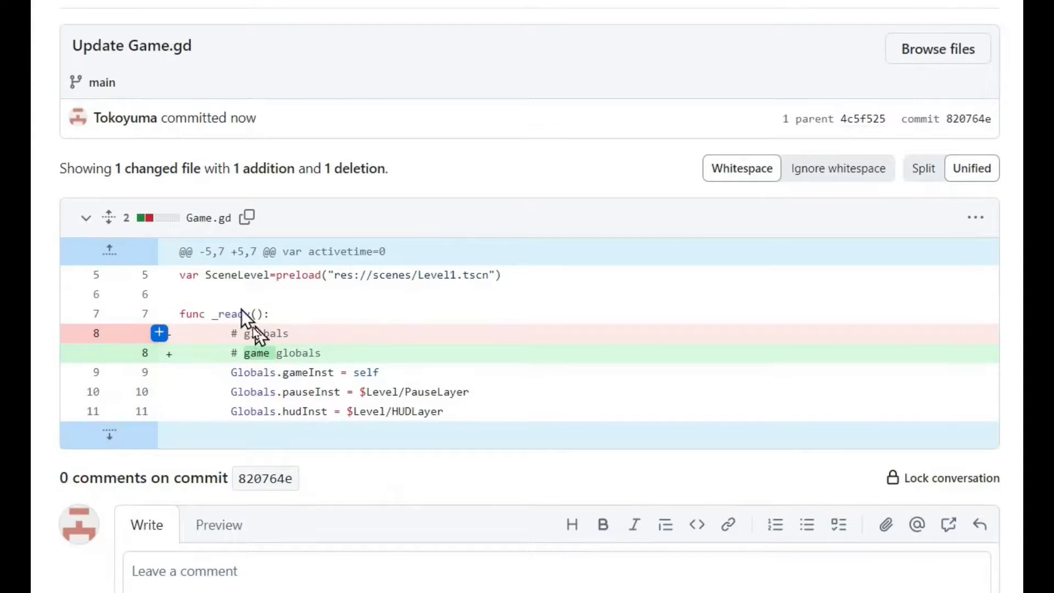
scroll(336, 318, "up", 3)
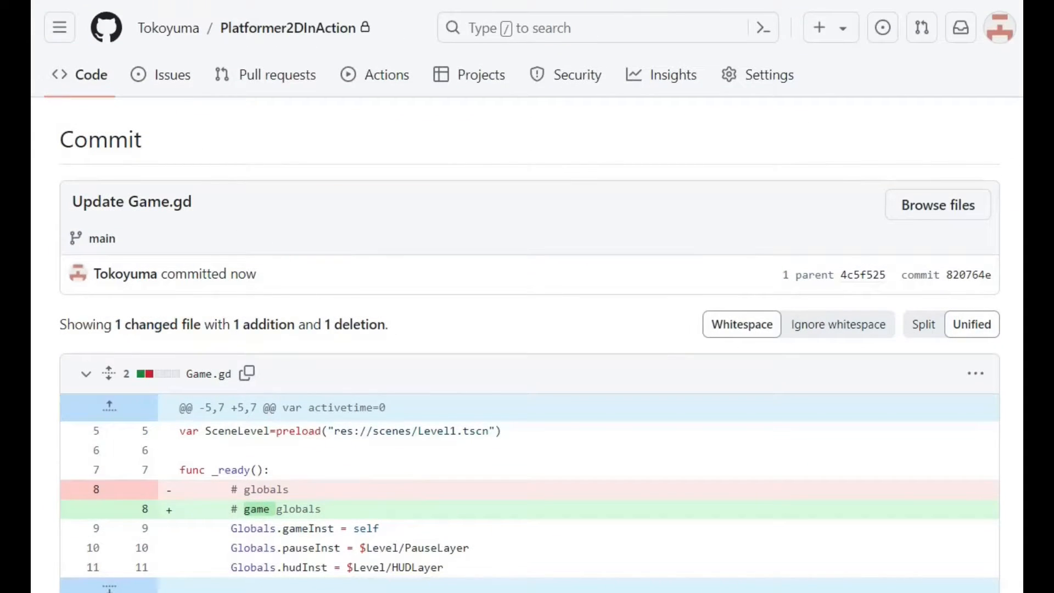
left_click(56, 0)
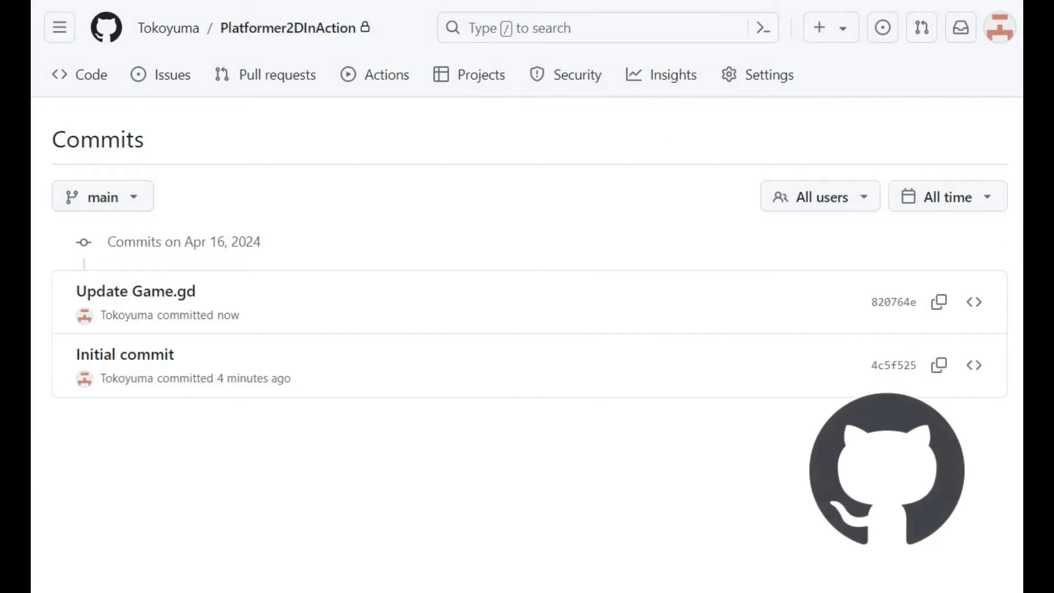
Return to the Platformer2DInAction repository's main page and look over its file list, README section and repository details
left_click(250, 27)
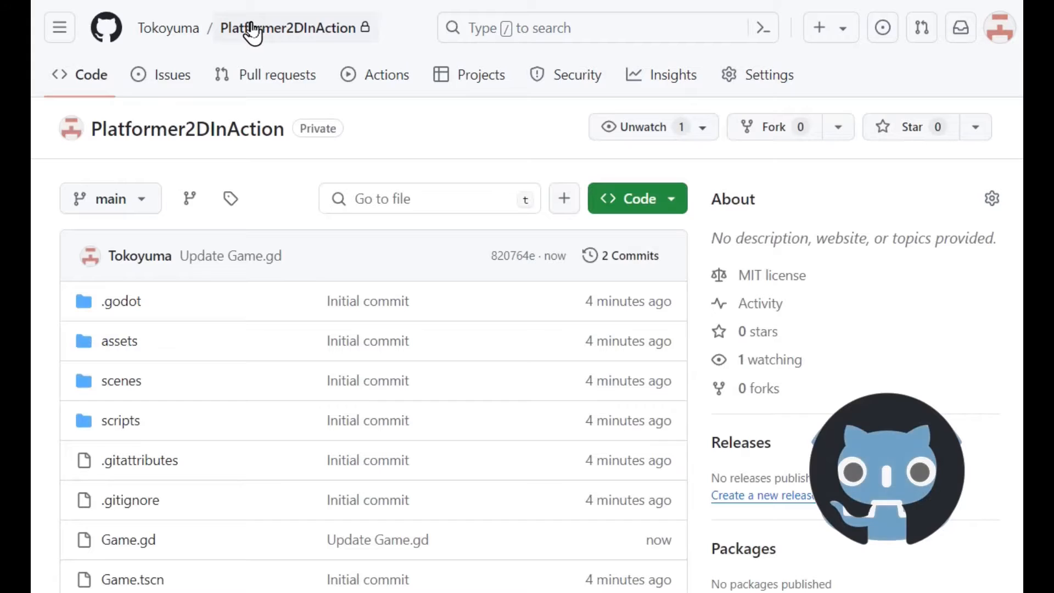
scroll(826, 230, "down", 5)
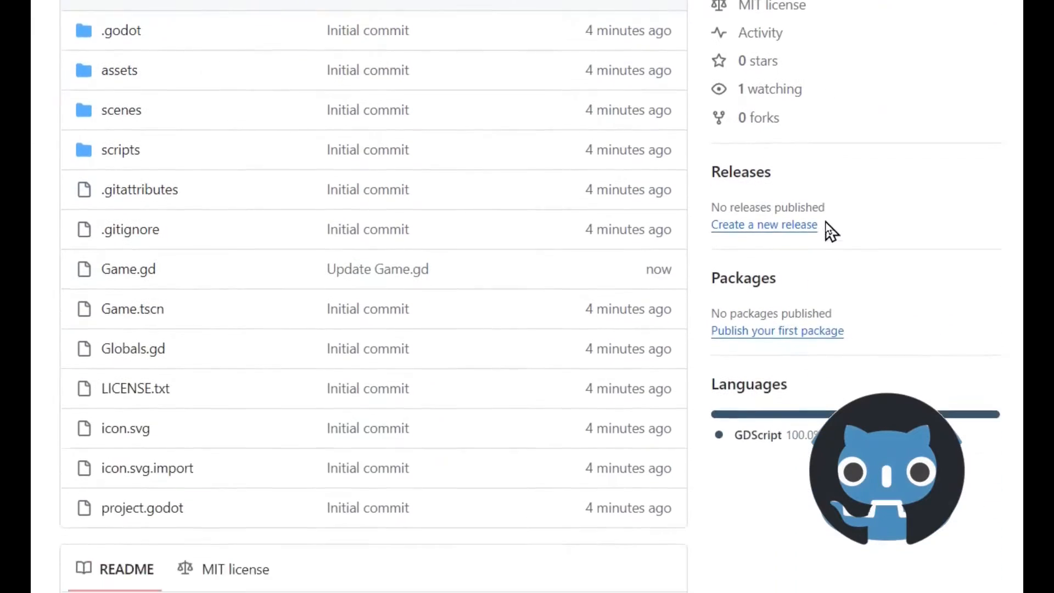
scroll(827, 231, "down", 5)
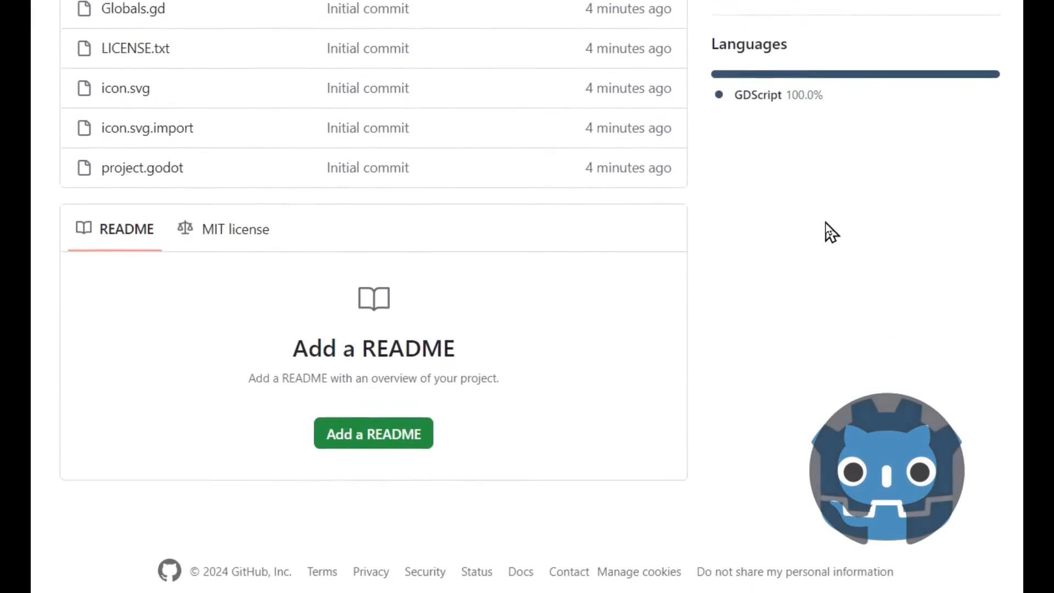
scroll(830, 231, "up", 8)
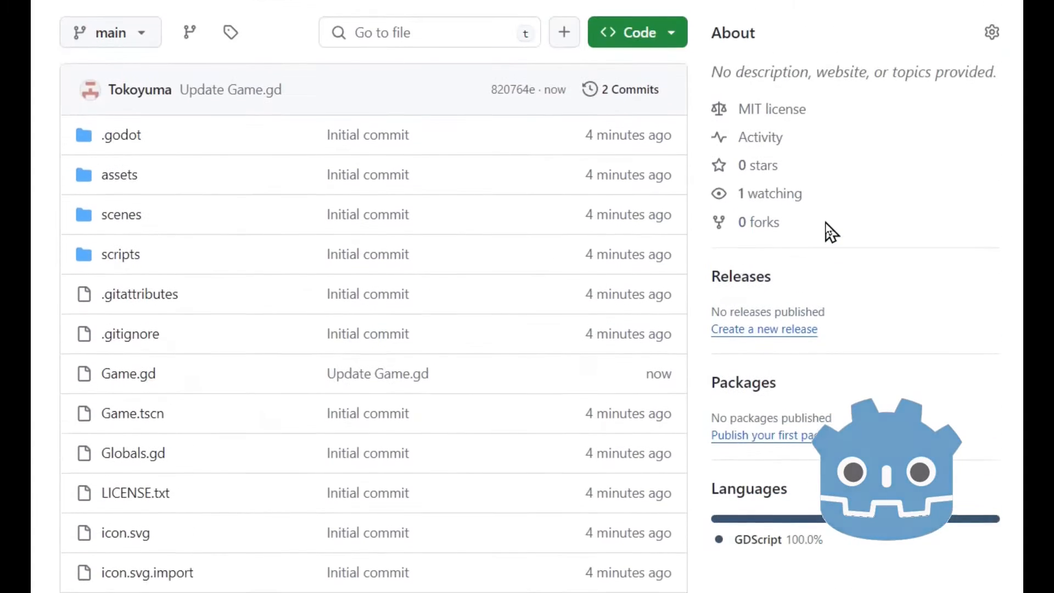
scroll(830, 231, "up", 3)
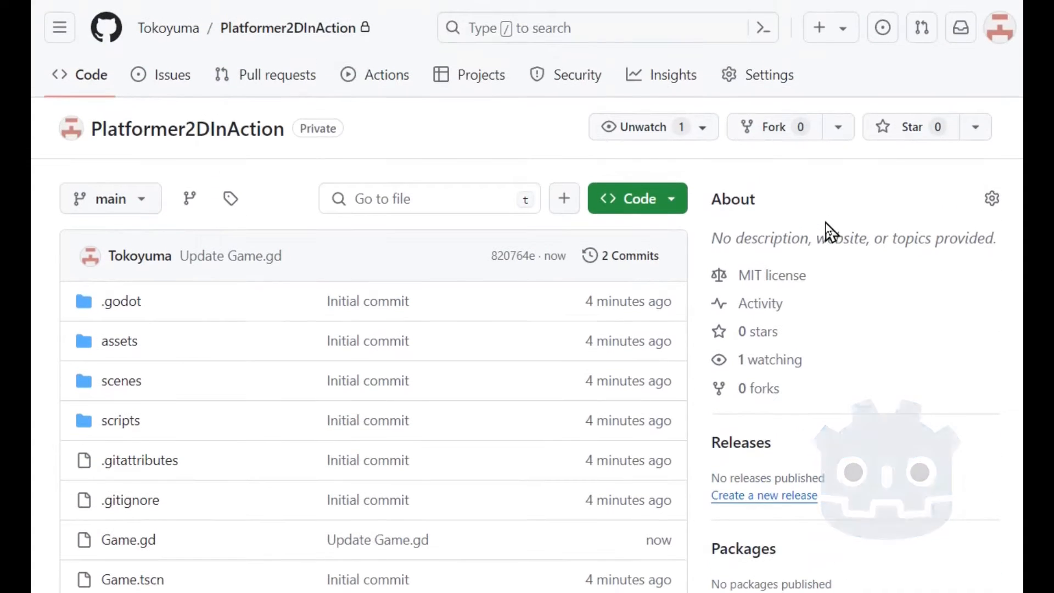